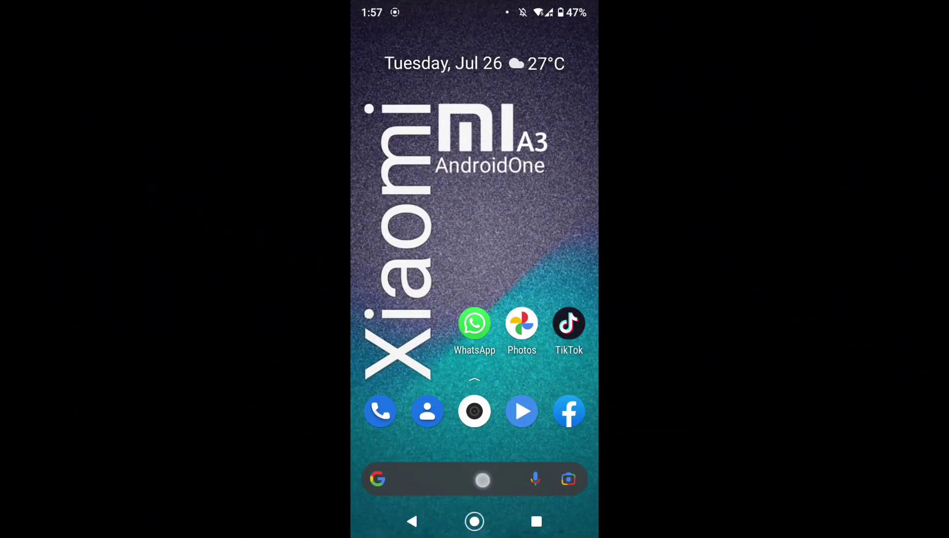
Launch CapCut from the phone's app drawer
drag(483, 479, 478, 224)
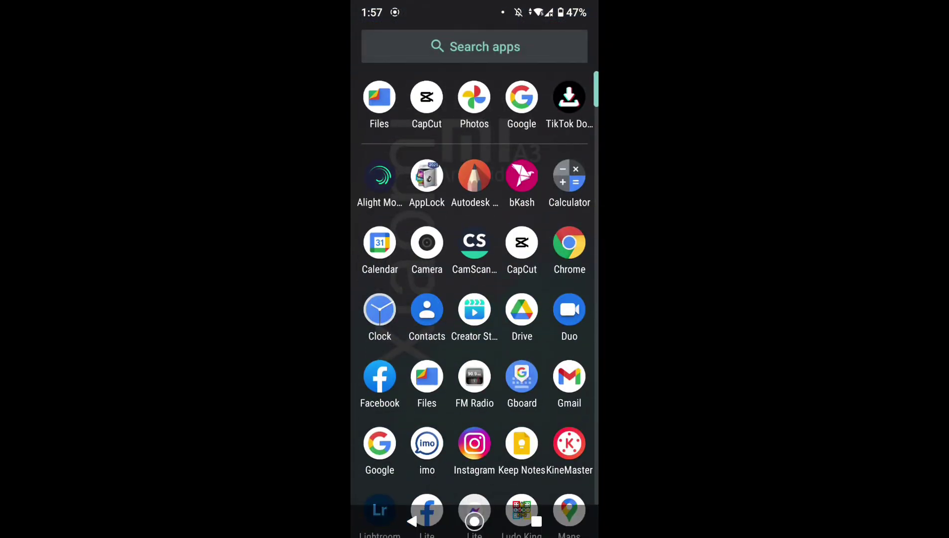
click(522, 242)
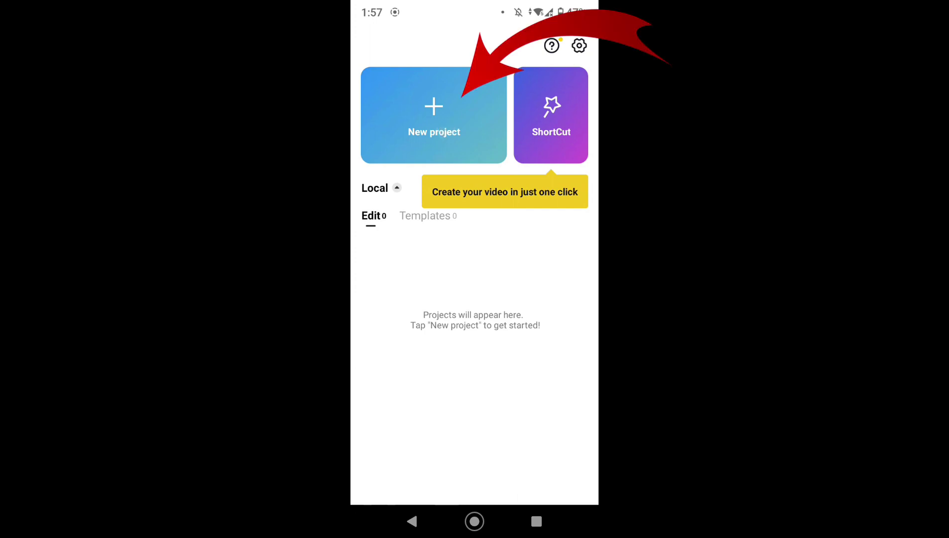
Start a new project with the 00:09 video clip, then reopen the media picker at the timeline's end
click(434, 115)
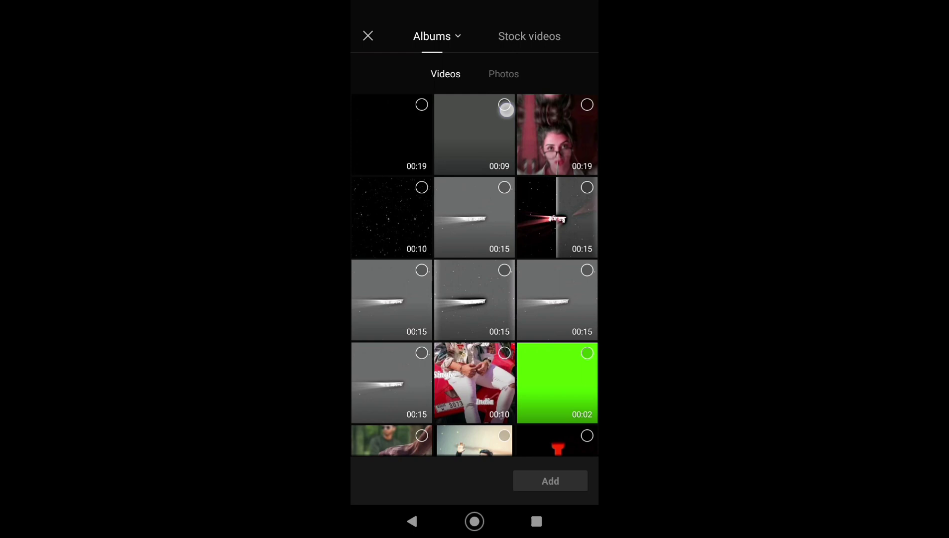
click(474, 134)
click(557, 483)
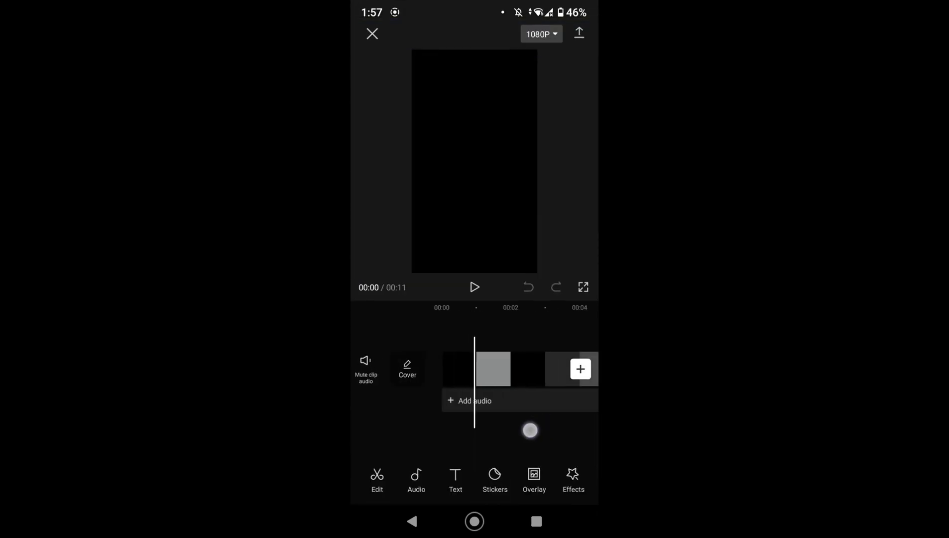
drag(529, 429, 438, 428)
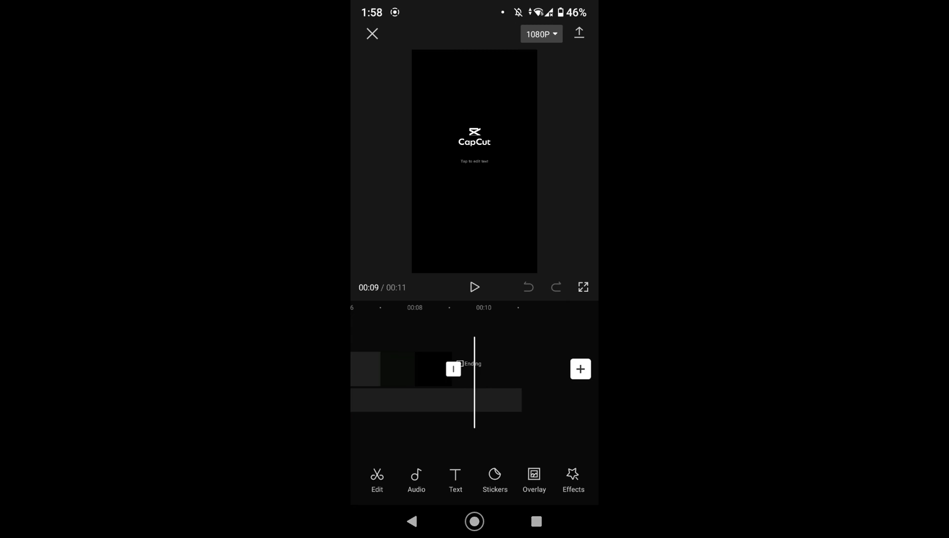
click(580, 369)
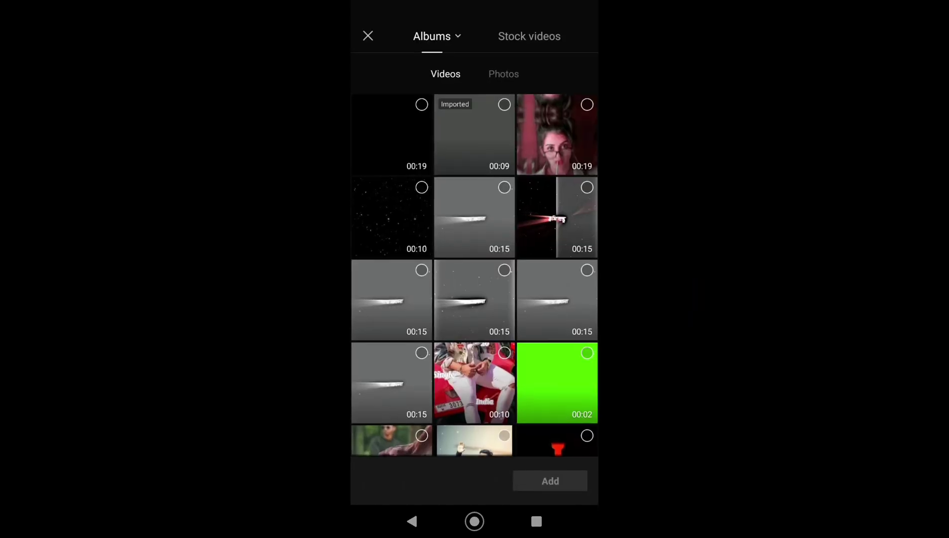
Select six portrait photos in the picker's Photos tab, dropping the accidental seventh
click(507, 70)
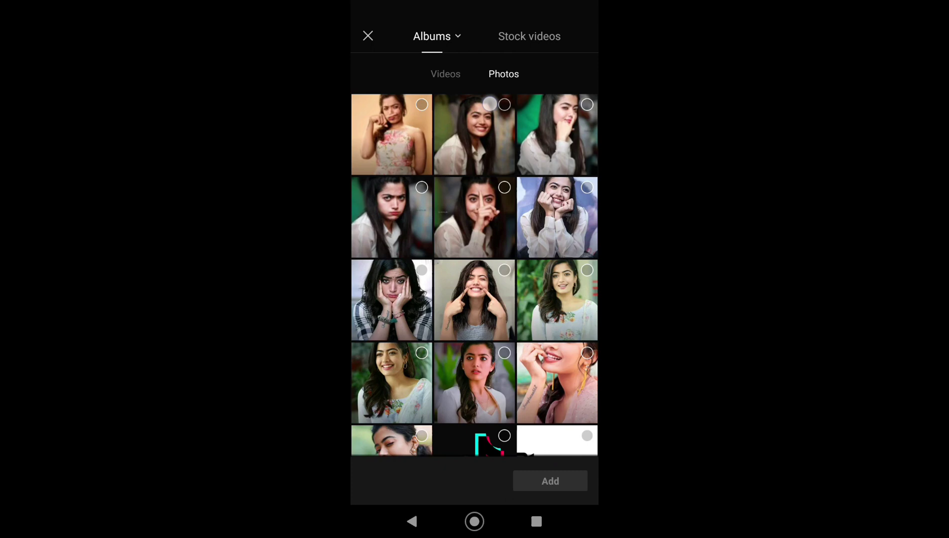
click(489, 103)
click(577, 114)
click(423, 190)
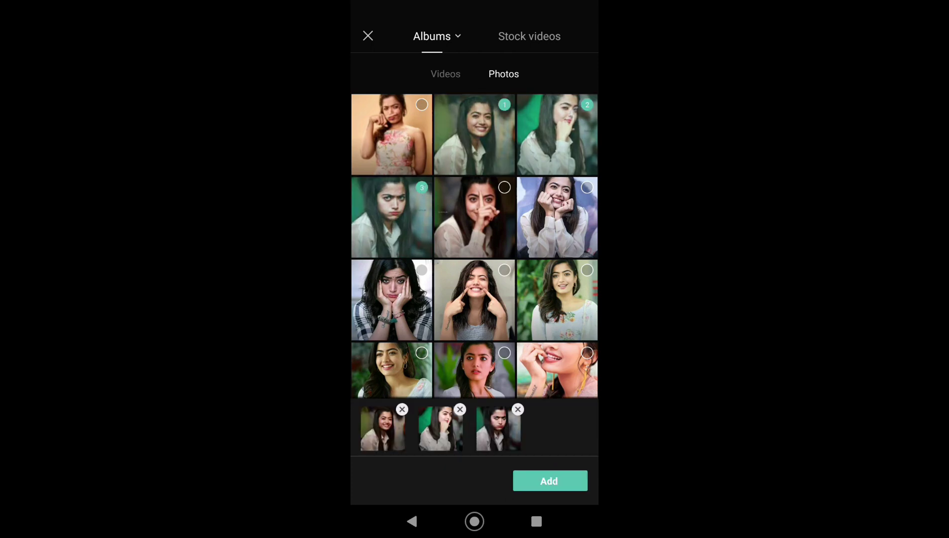
click(506, 190)
click(581, 187)
scroll(474, 249, down, 1)
click(421, 222)
click(507, 219)
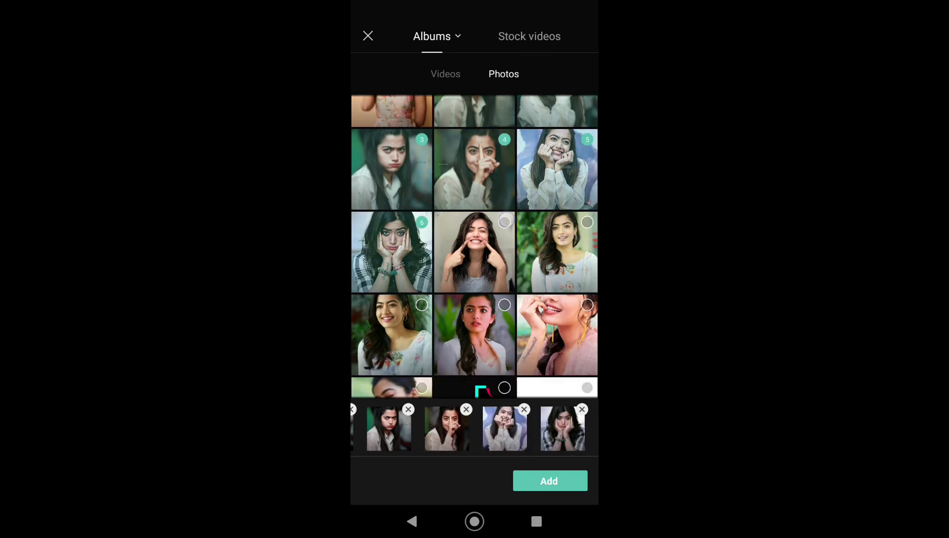
click(492, 225)
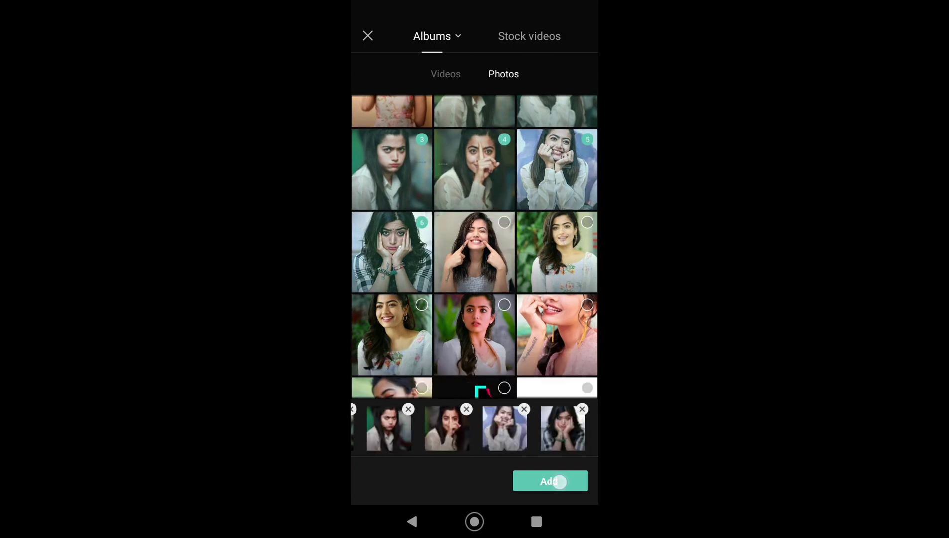
Add the six photos to the timeline and trim photo clips shorter, e.g. 3.0s to 1.1s
click(559, 480)
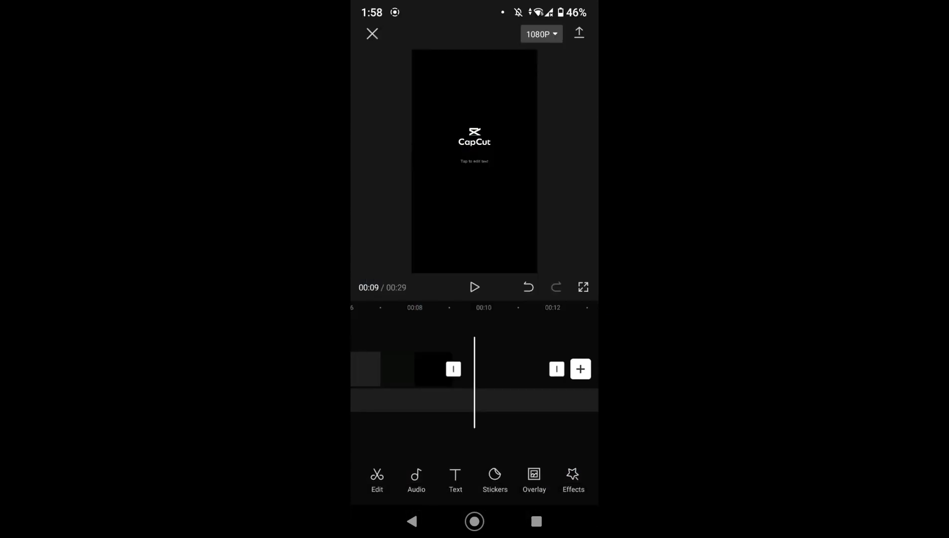
drag(552, 435, 477, 373)
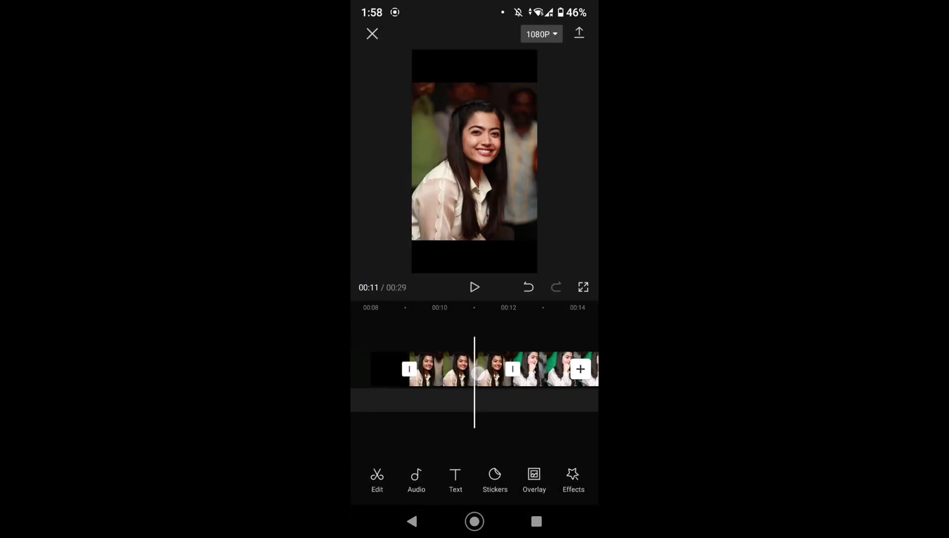
click(477, 372)
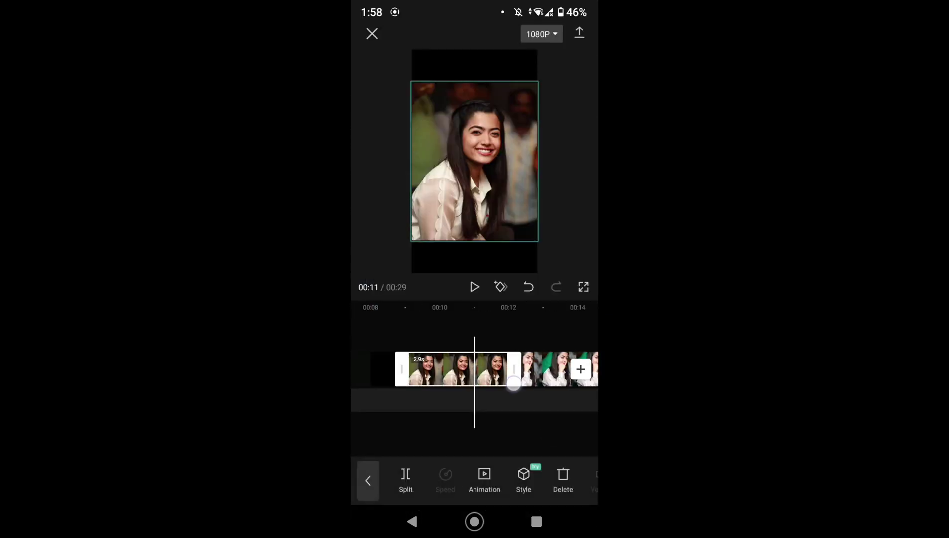
mouse_move(540, 429)
mouse_down()
mouse_move(499, 430)
mouse_move(519, 418)
mouse_move(510, 388)
mouse_move(534, 389)
mouse_up()
click(518, 370)
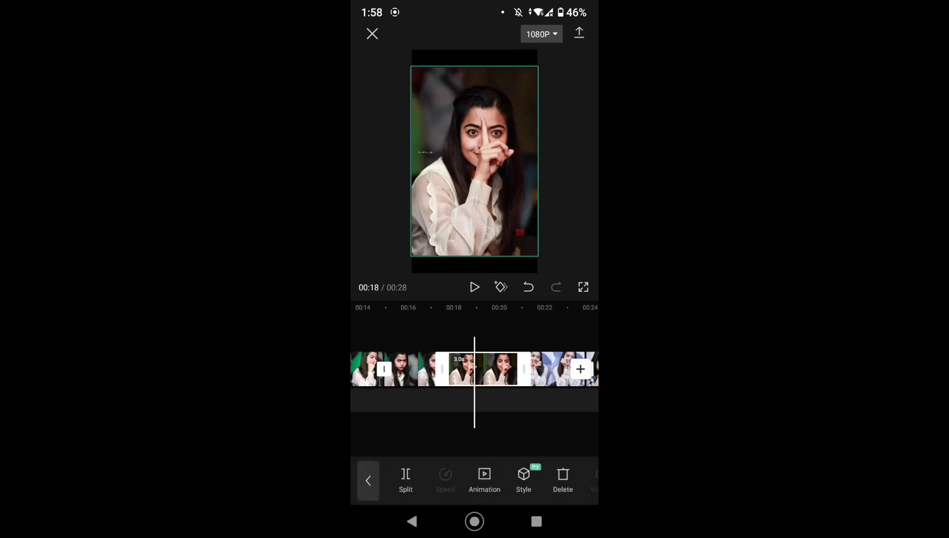
drag(526, 376, 435, 423)
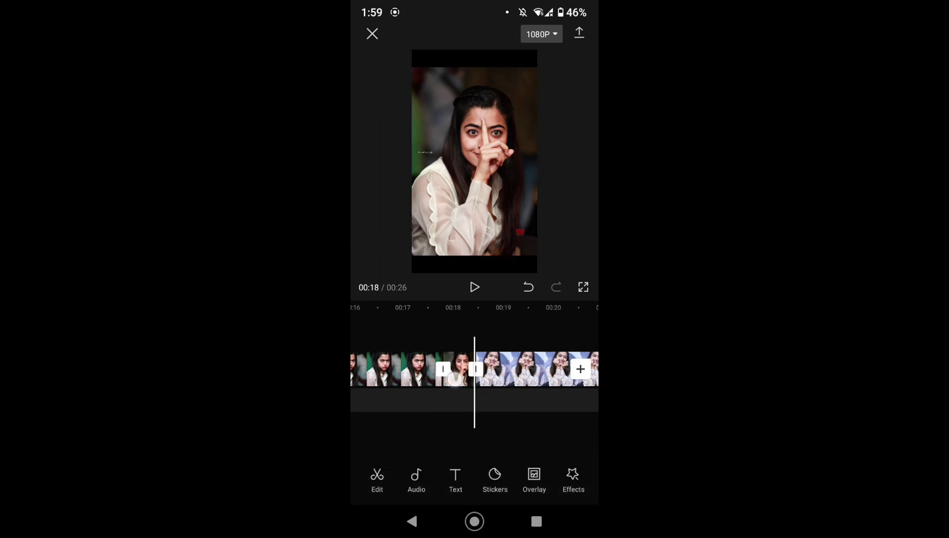
mouse_move(519, 402)
mouse_down()
mouse_move(410, 416)
mouse_move(460, 421)
mouse_up()
click(533, 428)
Delete the CapCut ending clip from the end of the timeline
drag(534, 427, 509, 432)
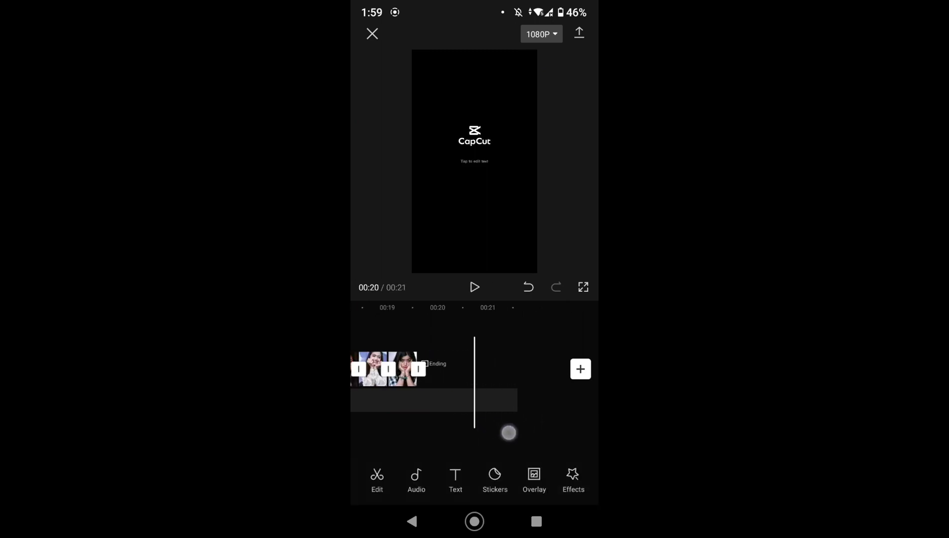
click(471, 368)
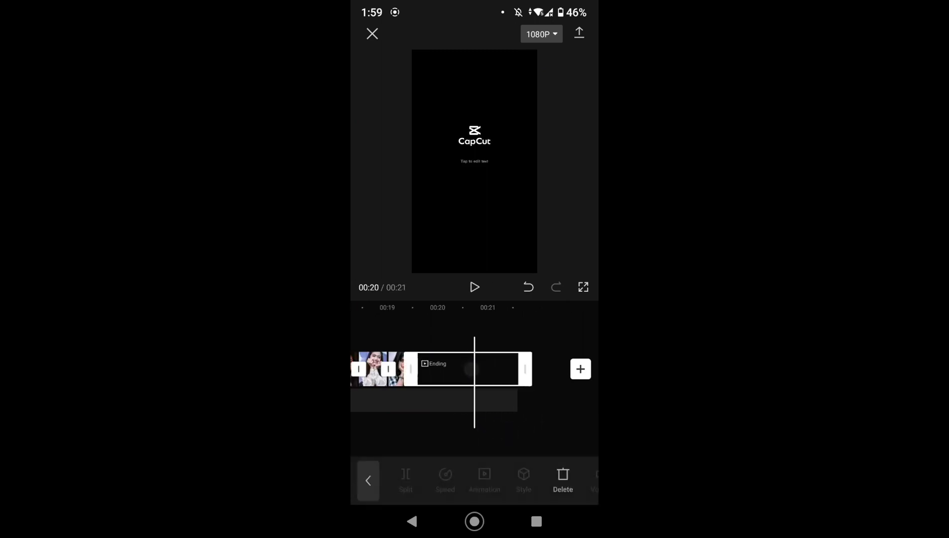
click(570, 481)
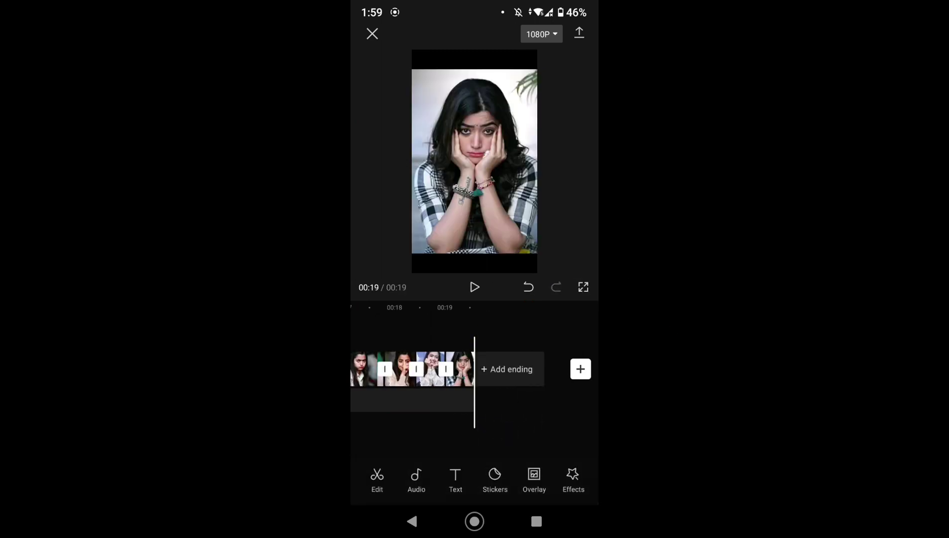
drag(379, 423, 560, 424)
Scale up the 2.9s and 0.5s photo clips to fill the vertical frame
click(474, 159)
drag(521, 227, 534, 247)
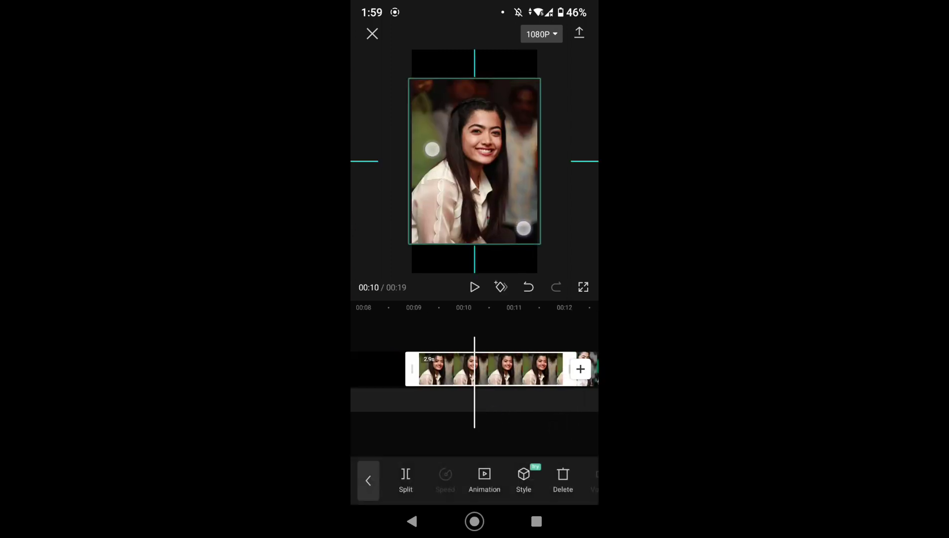
drag(532, 423, 447, 428)
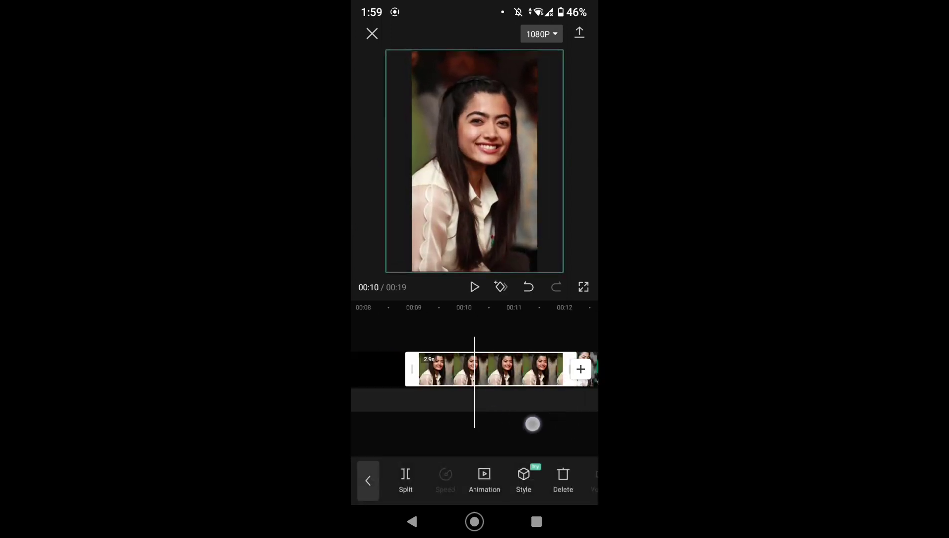
drag(587, 406, 523, 406)
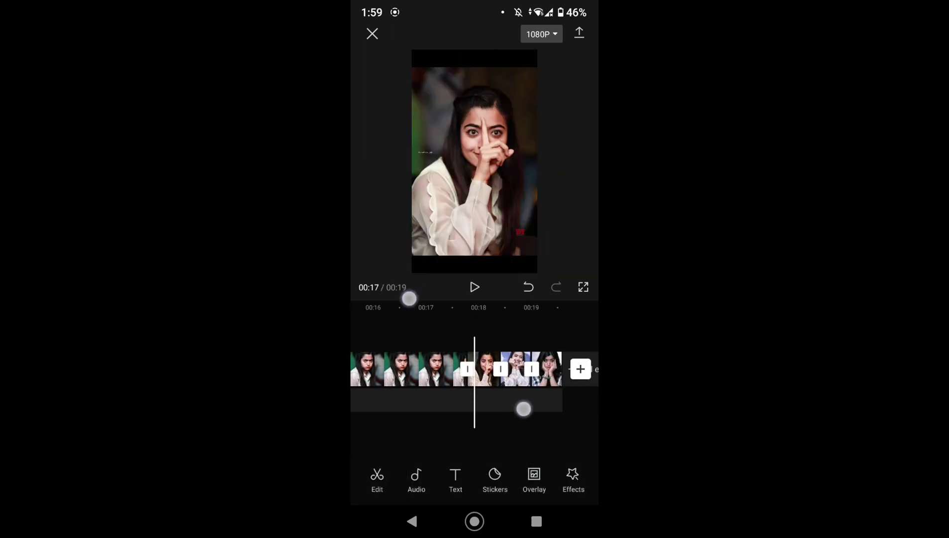
click(423, 159)
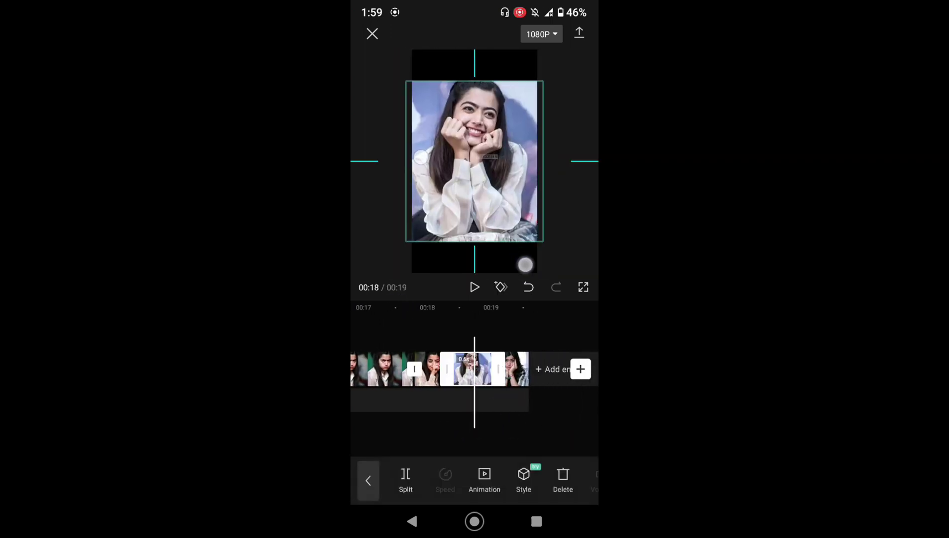
drag(423, 159, 419, 145)
mouse_move(513, 426)
mouse_down()
mouse_move(535, 430)
mouse_move(507, 415)
mouse_move(542, 417)
mouse_move(479, 415)
mouse_up()
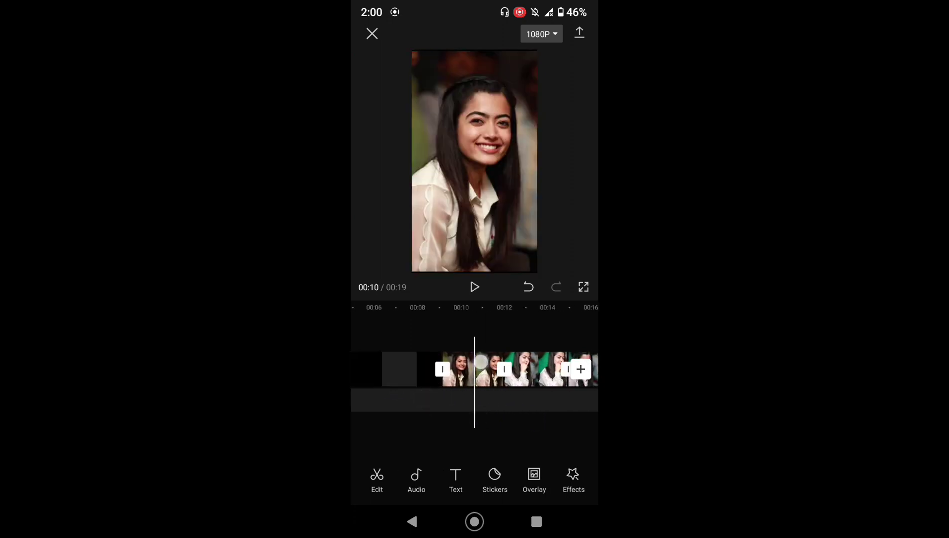
click(480, 362)
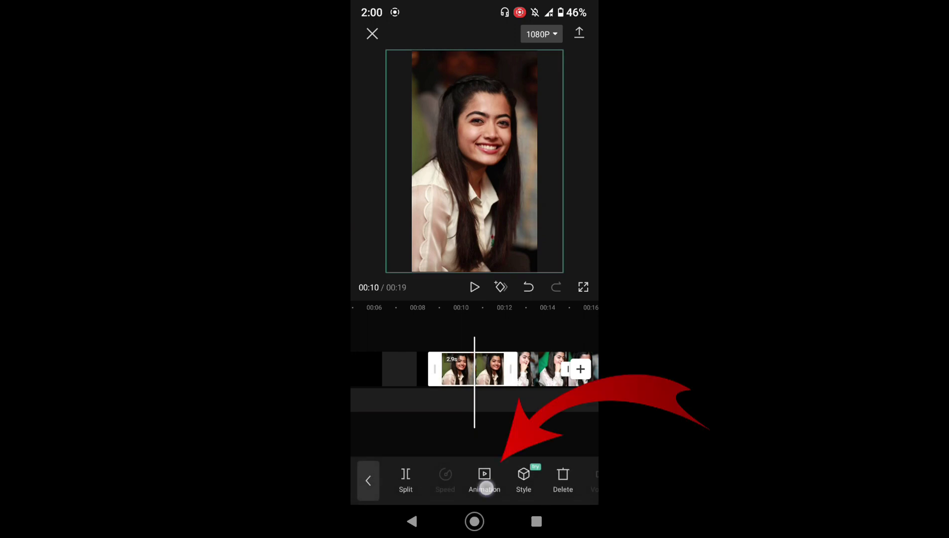
Apply the Distort Right combo animation to the first photo clips
click(485, 487)
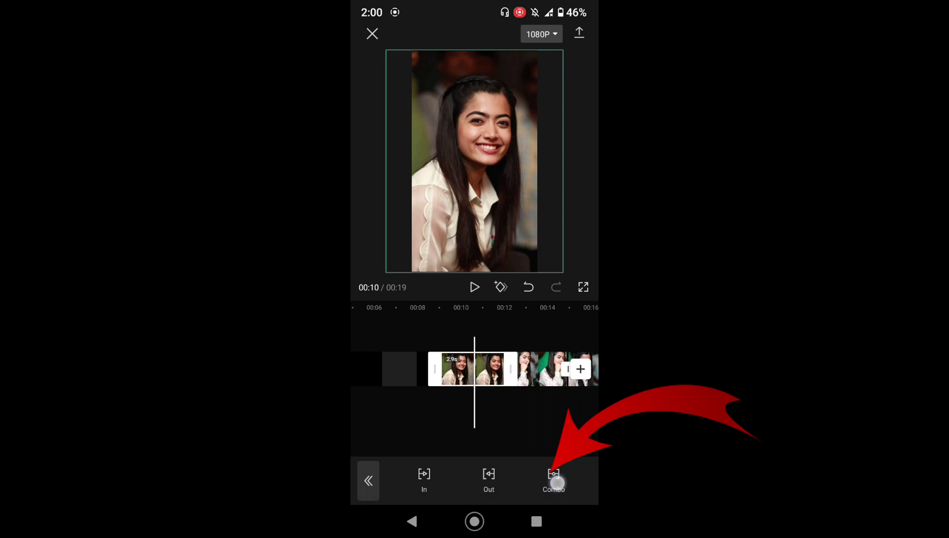
click(556, 482)
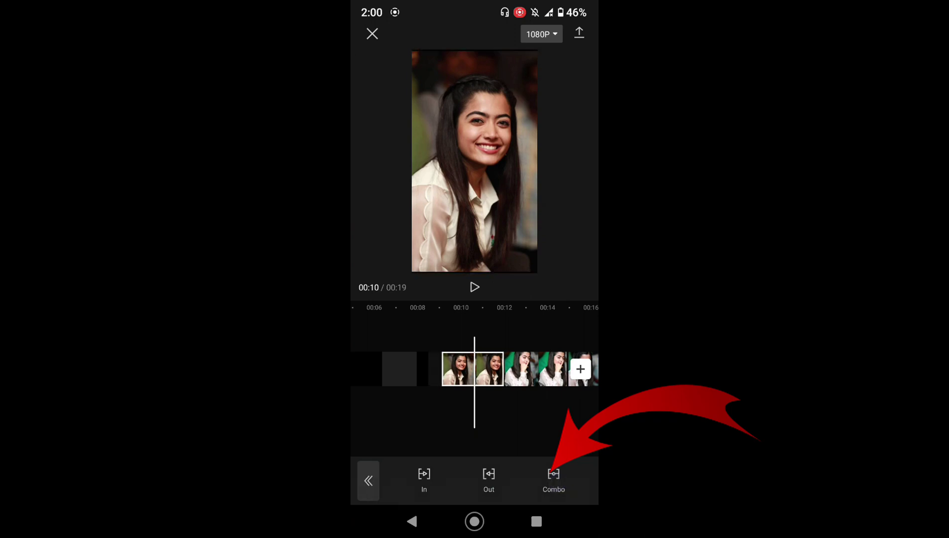
scroll(474, 408, right, 10)
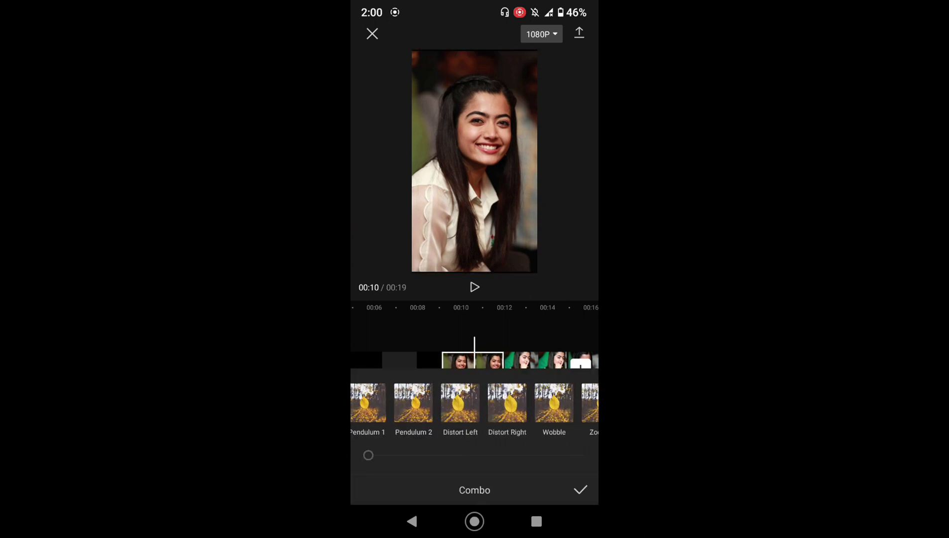
click(507, 400)
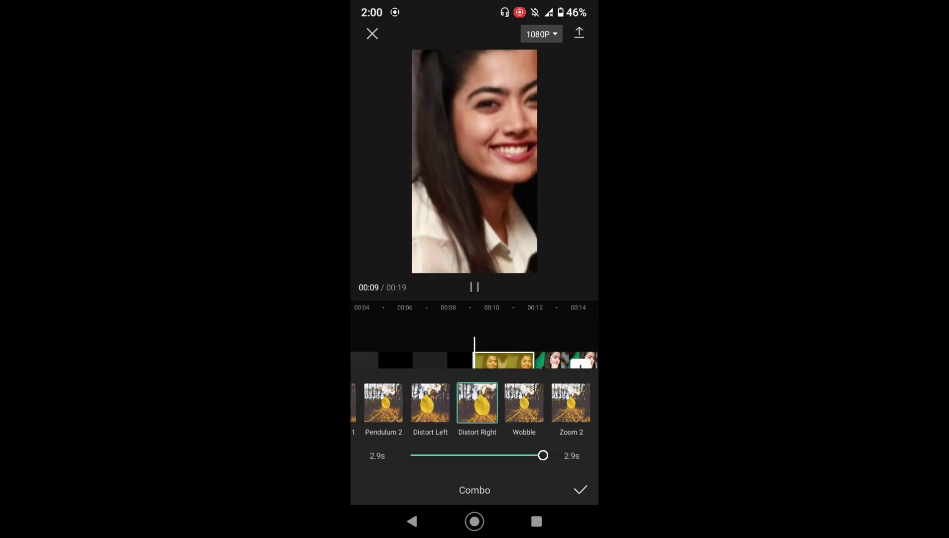
drag(542, 425, 459, 428)
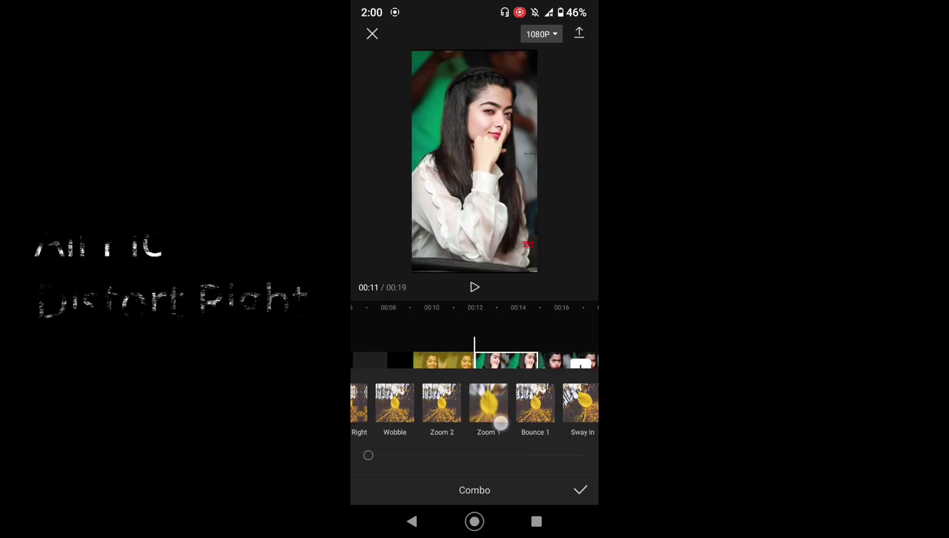
click(383, 406)
Give each remaining photo clip, through the last, Distort Right and confirm
click(550, 359)
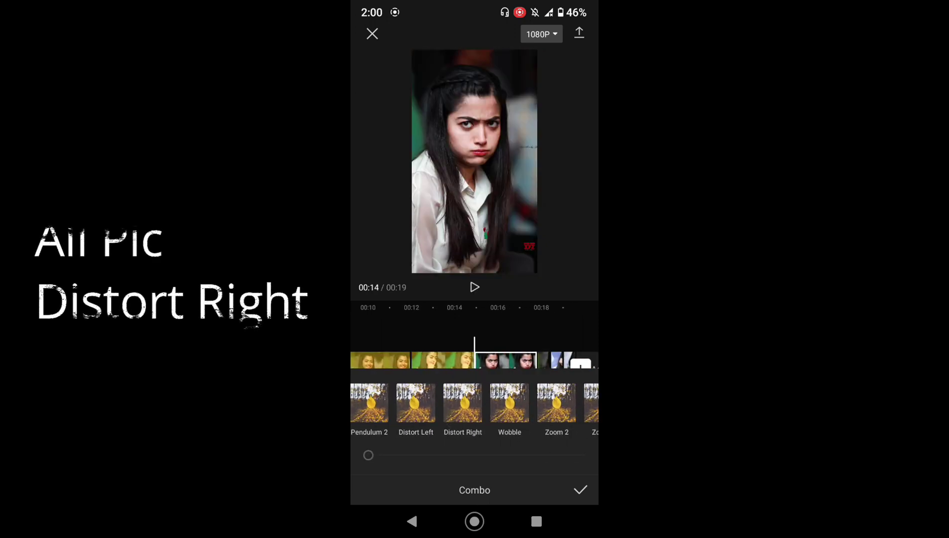
click(477, 403)
click(550, 359)
drag(562, 403, 379, 404)
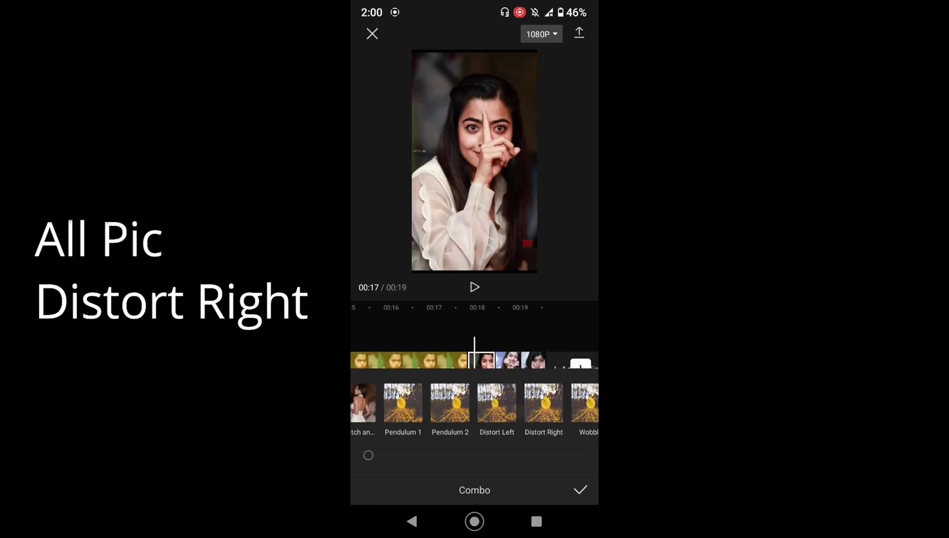
click(535, 402)
click(508, 359)
click(535, 403)
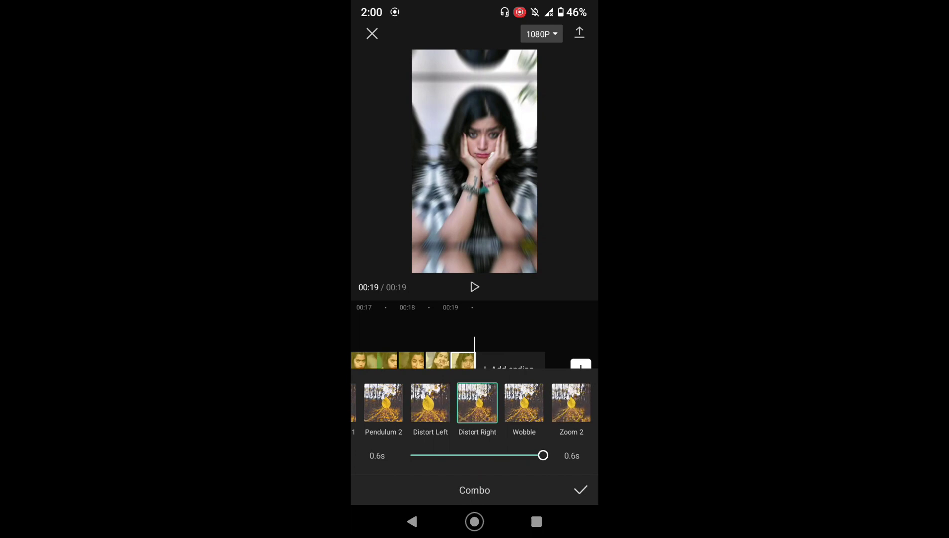
click(580, 490)
Move the playhead to the cut around 00:09 and bring up the Overlay tools
click(479, 441)
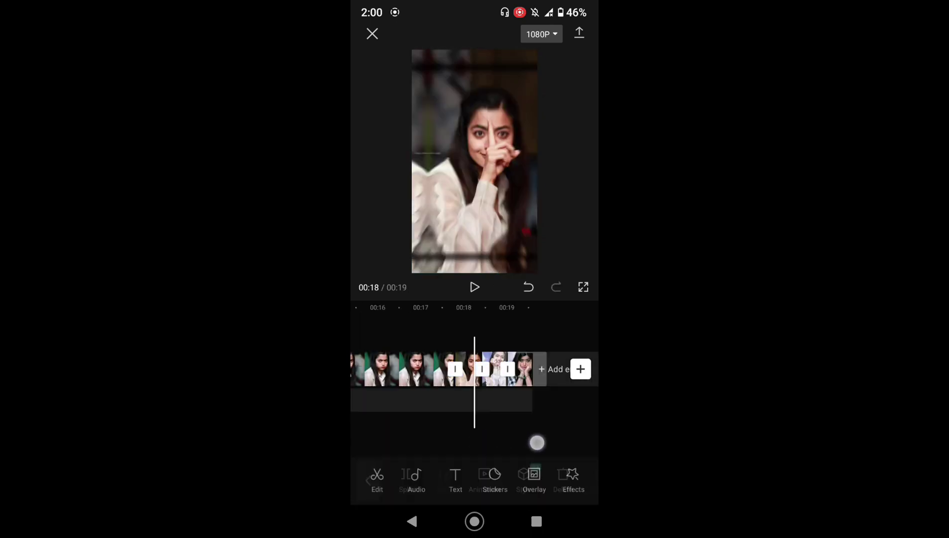
mouse_move(500, 426)
mouse_down()
mouse_move(492, 425)
mouse_move(551, 426)
mouse_up()
mouse_move(493, 423)
mouse_down()
mouse_move(537, 423)
mouse_move(506, 425)
mouse_up()
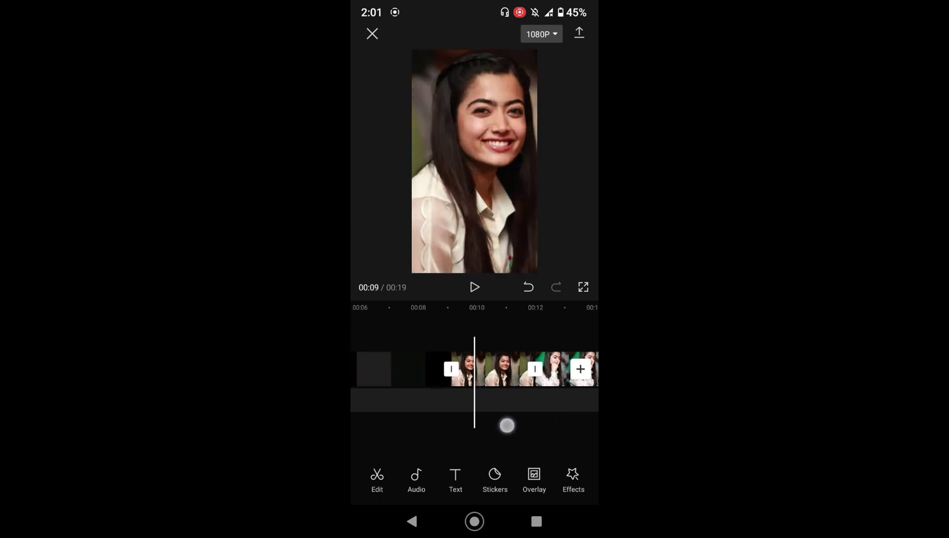
drag(507, 425, 505, 425)
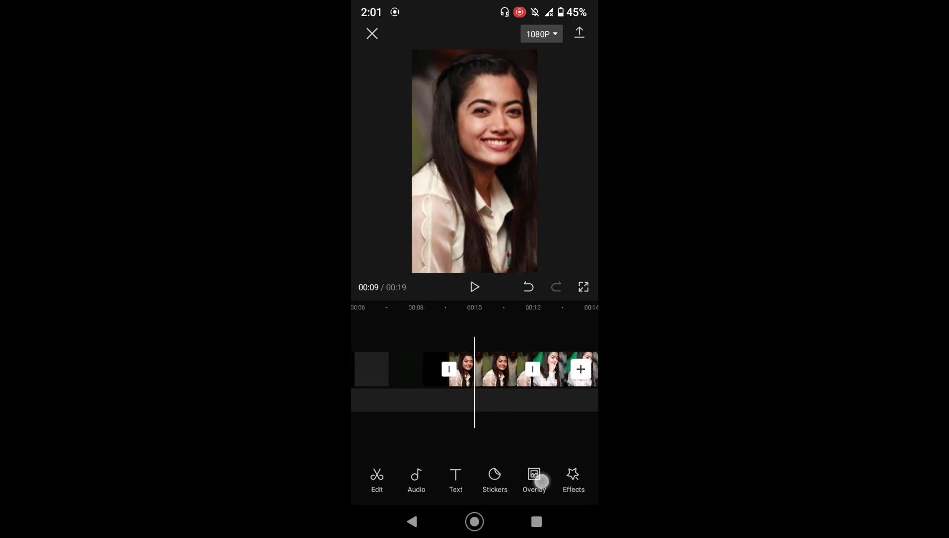
click(541, 481)
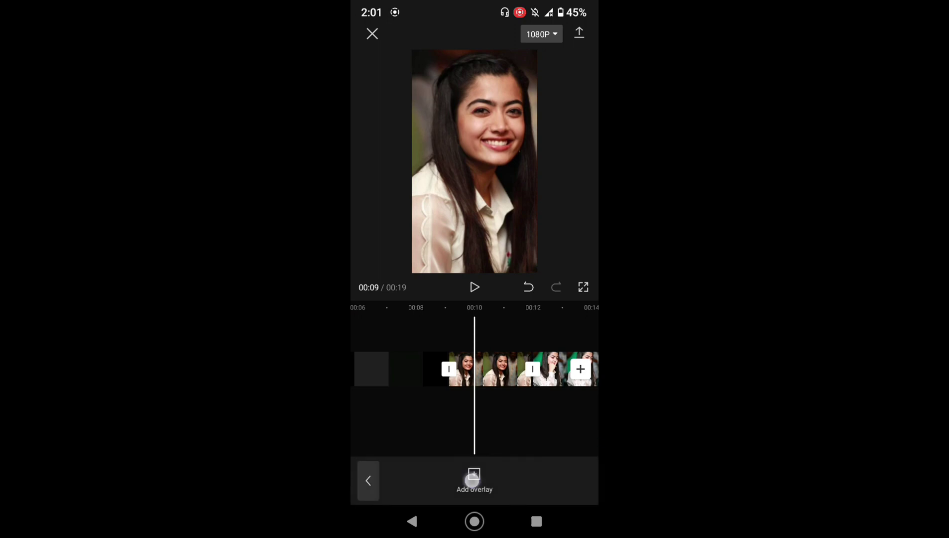
Add the plain white B&W stock clip as an overlay near 00:10
click(473, 478)
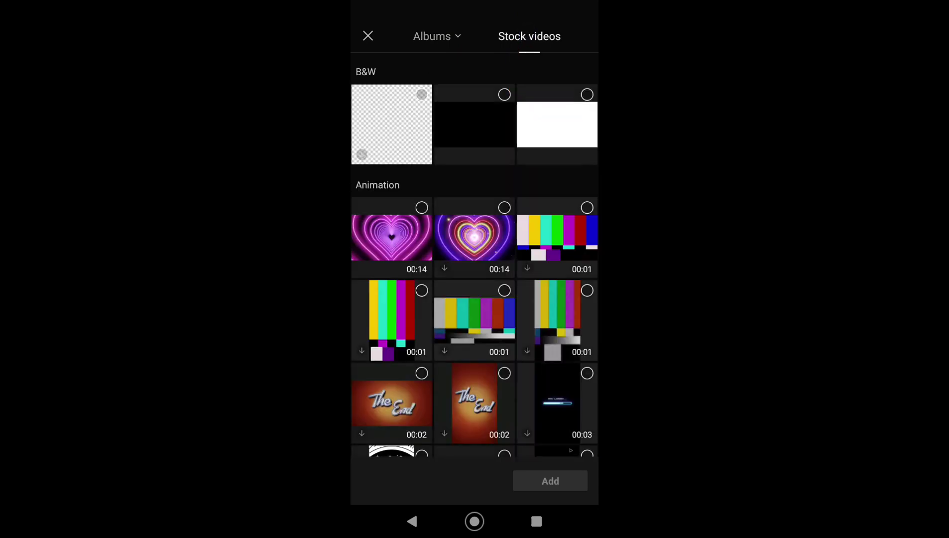
click(587, 95)
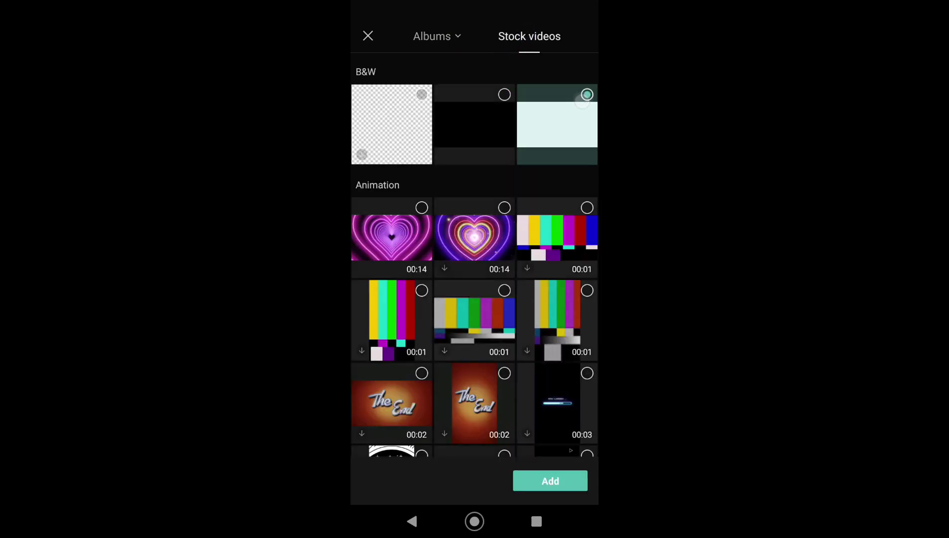
click(559, 481)
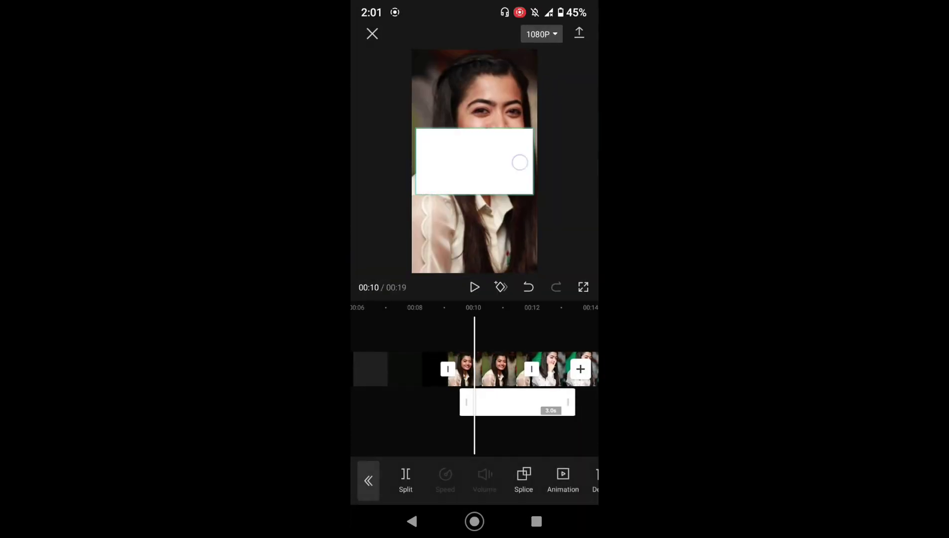
Scale the white overlay to fill the frame, trim it to 0.8s, and set Overlay blend
mouse_move(519, 162)
mouse_down()
mouse_move(418, 295)
mouse_move(403, 293)
mouse_up()
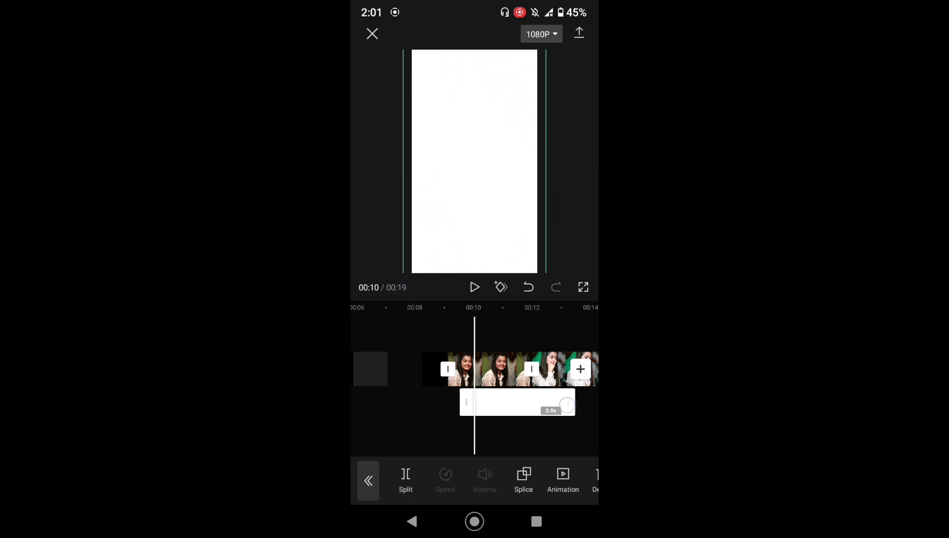
drag(566, 404, 502, 449)
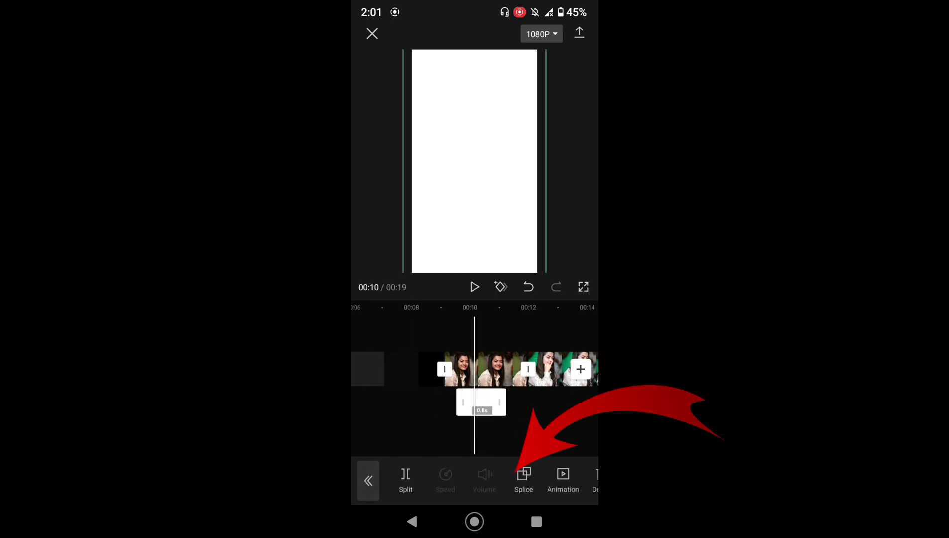
click(524, 477)
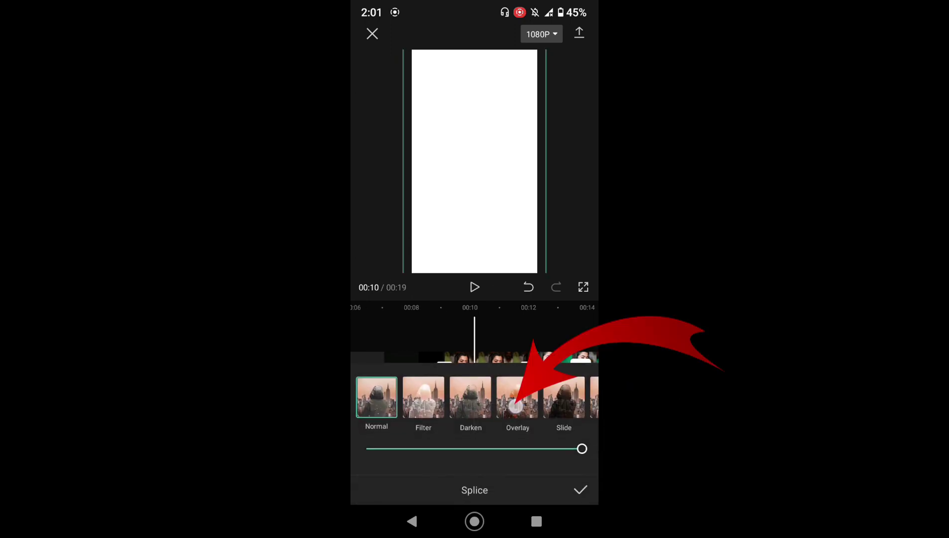
click(515, 406)
click(582, 493)
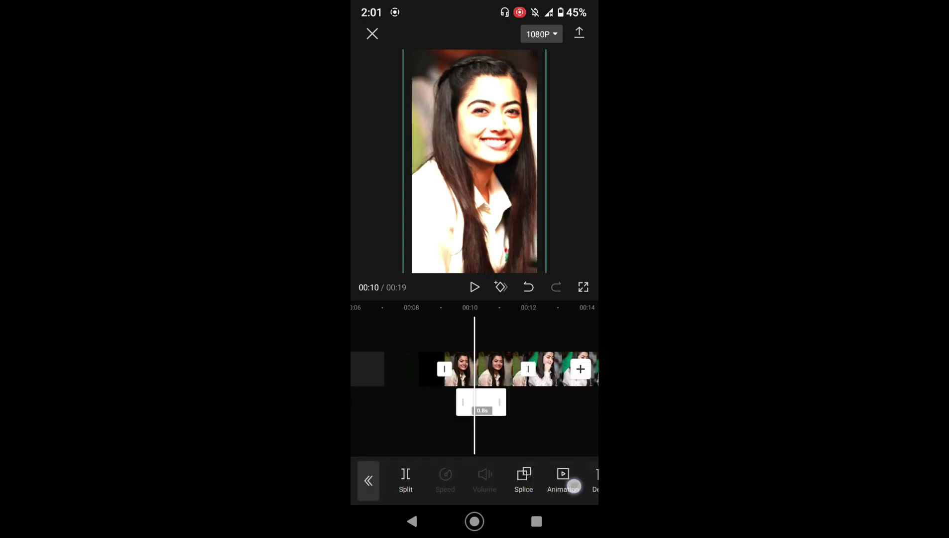
Copy the 0.8s white overlay twice, giving three back-to-back white flashes
drag(574, 486, 446, 497)
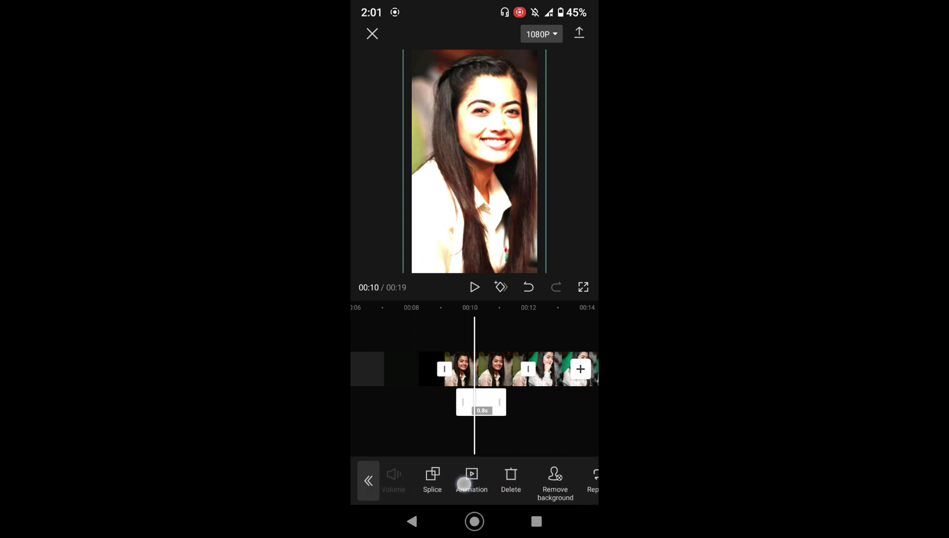
drag(574, 483, 441, 500)
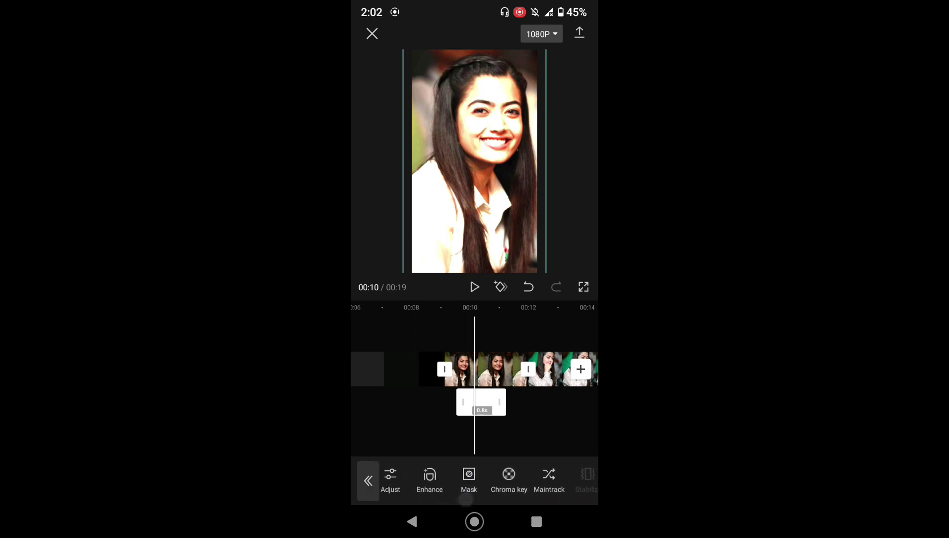
drag(561, 482, 470, 498)
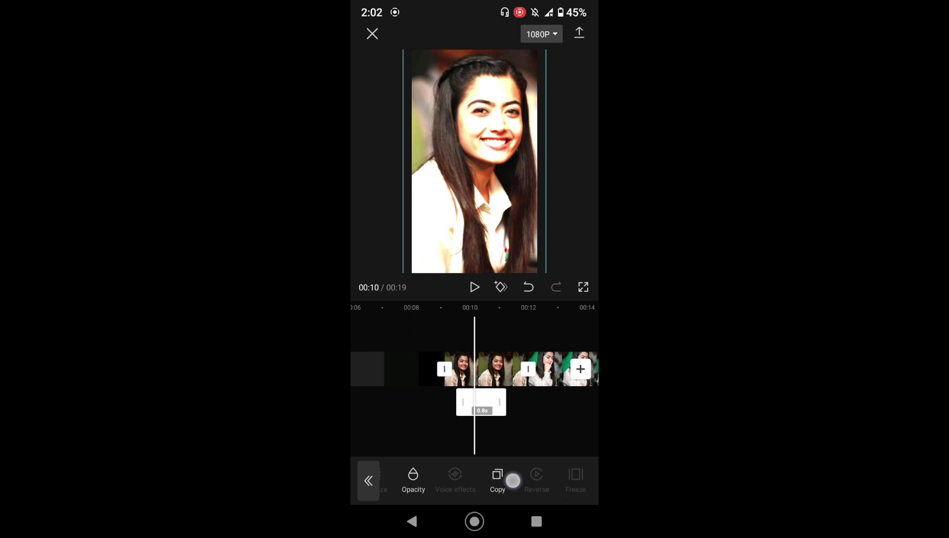
drag(534, 446, 515, 447)
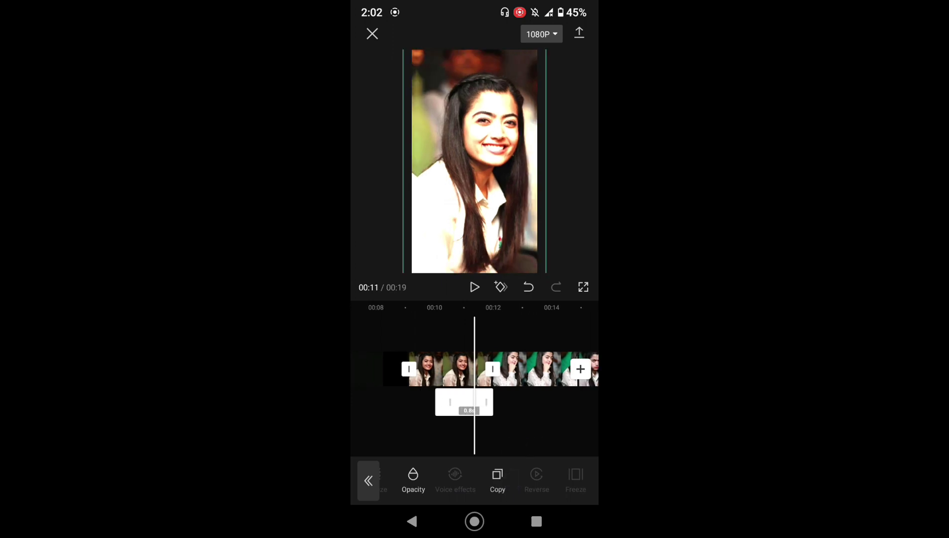
drag(544, 483, 536, 482)
Duplicate the white flash overlay and space the three flashes near 00:10, 00:13 and 00:16
click(471, 479)
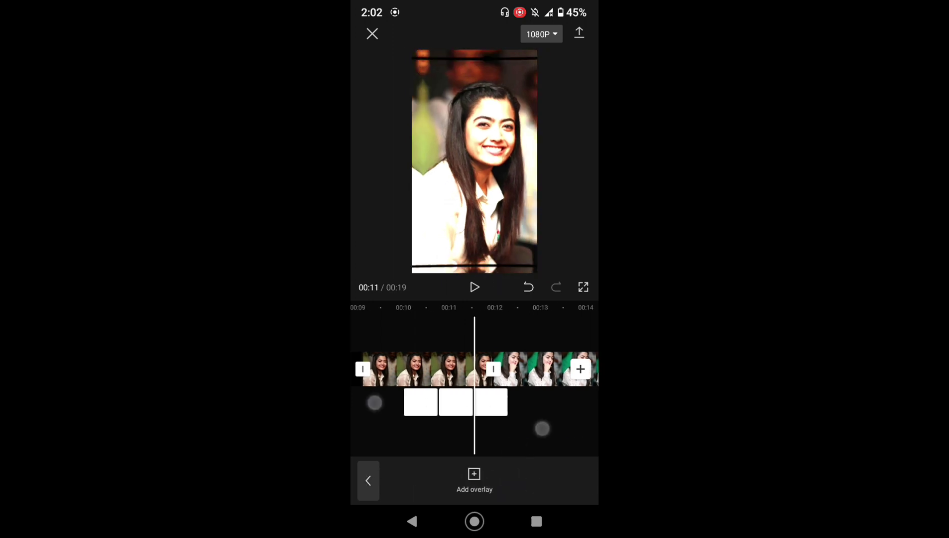
mouse_move(515, 421)
mouse_down()
mouse_move(561, 426)
mouse_move(503, 406)
mouse_move(584, 411)
mouse_move(474, 418)
mouse_move(514, 439)
mouse_up()
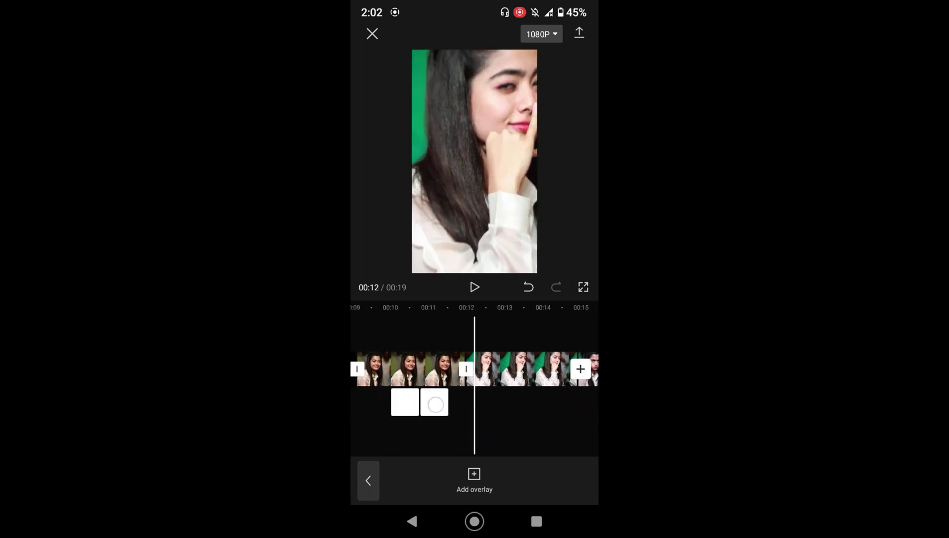
drag(448, 368, 488, 368)
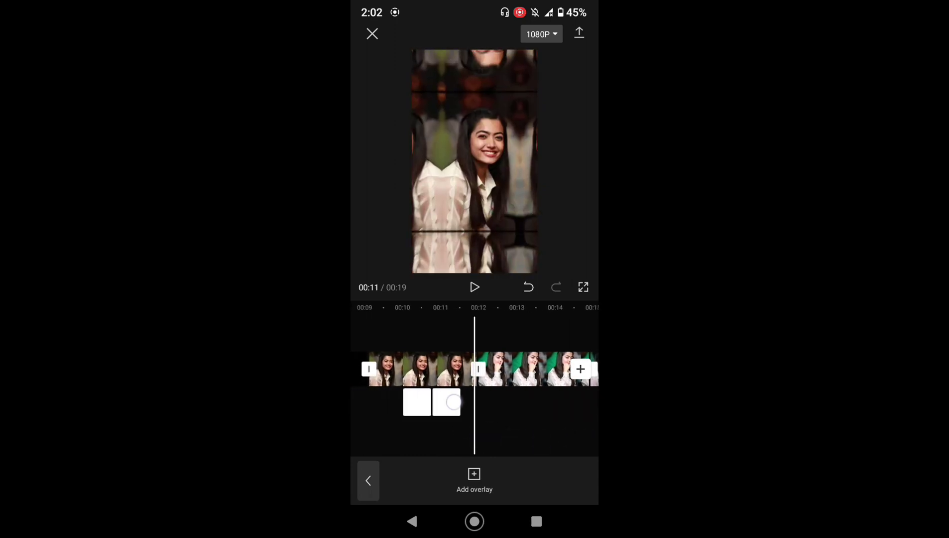
mouse_move(586, 407)
mouse_down()
mouse_move(517, 429)
mouse_move(537, 411)
mouse_move(464, 404)
mouse_move(544, 431)
mouse_up()
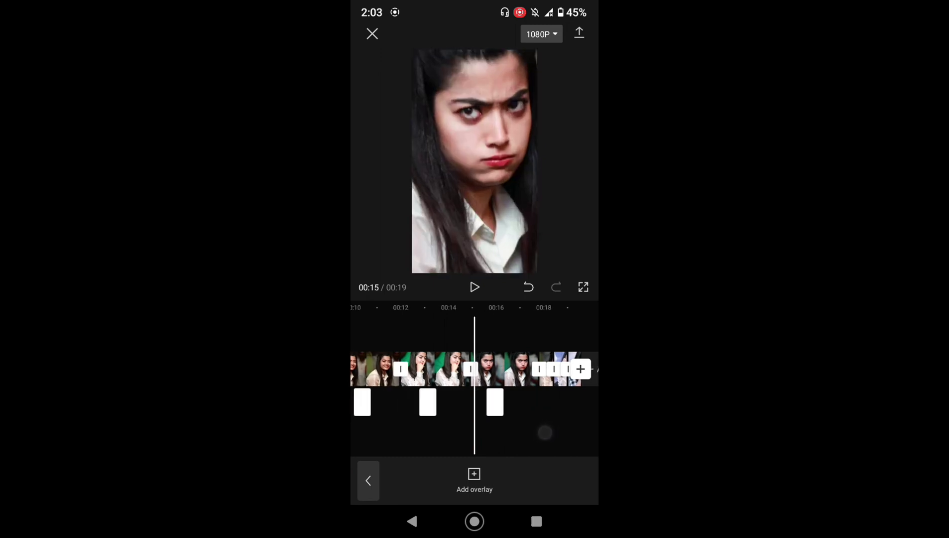
mouse_move(472, 429)
mouse_down()
mouse_move(572, 428)
mouse_move(451, 433)
mouse_move(532, 432)
mouse_up()
click(371, 483)
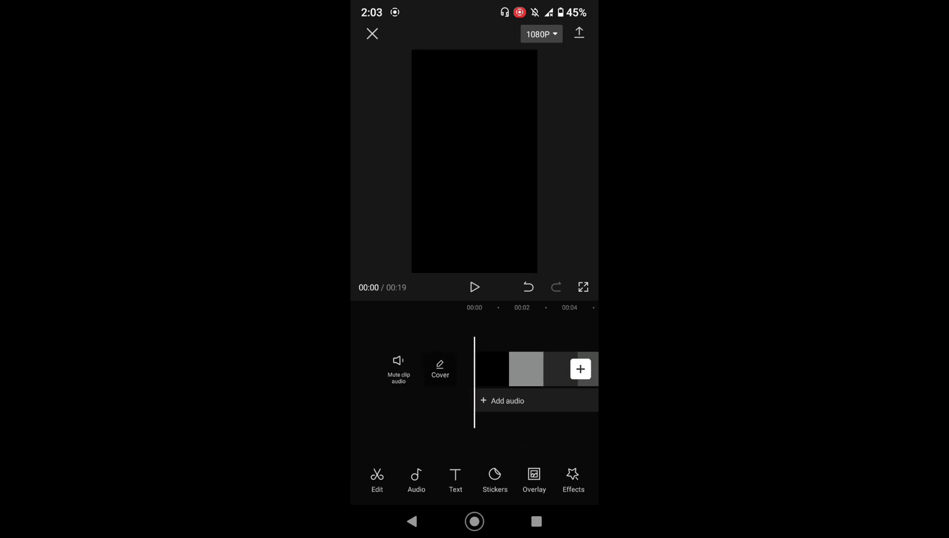
Import only the sound of the first 19-second video from Audio > Extracted
click(514, 401)
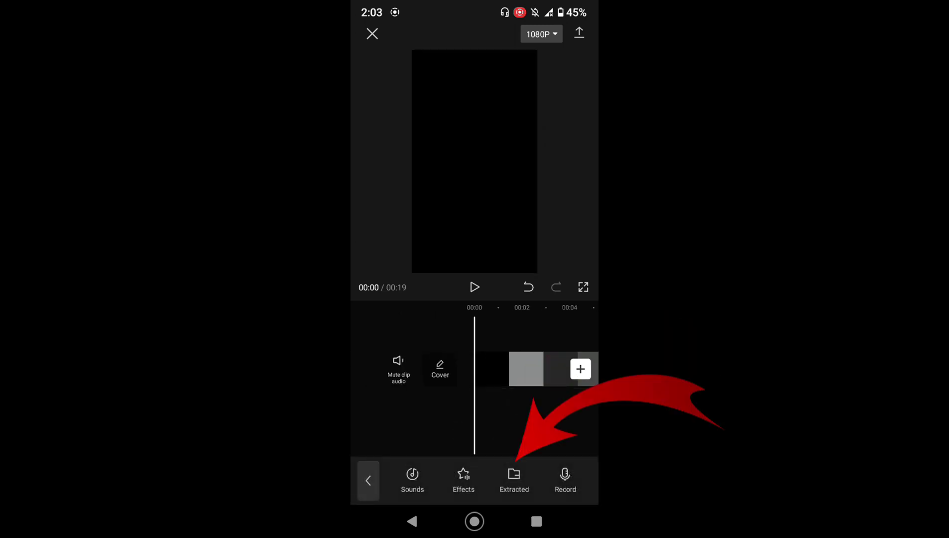
click(514, 477)
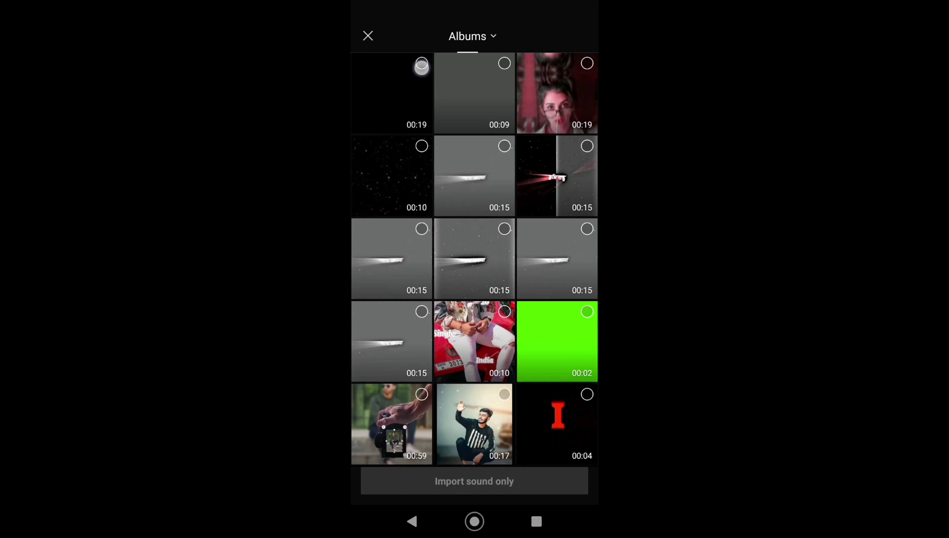
click(421, 65)
click(524, 488)
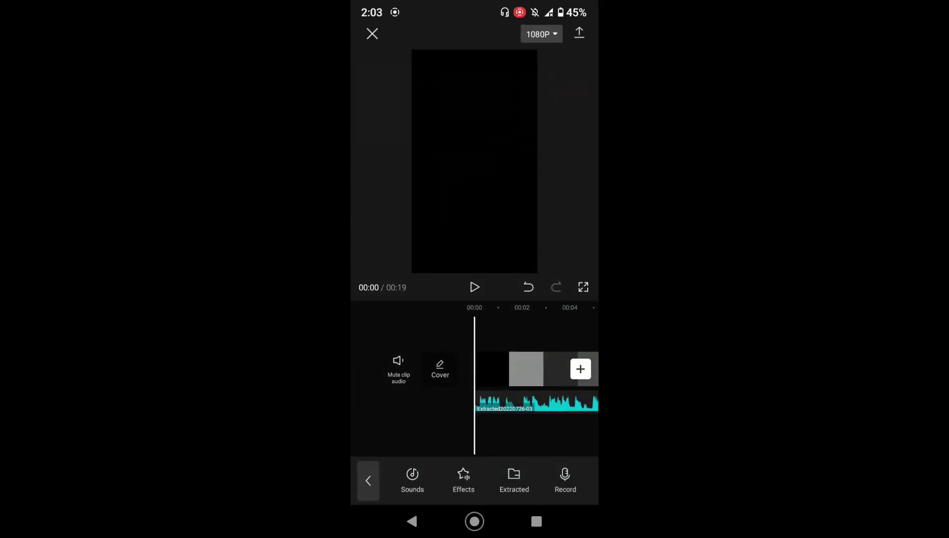
drag(556, 431, 448, 432)
drag(388, 431, 553, 431)
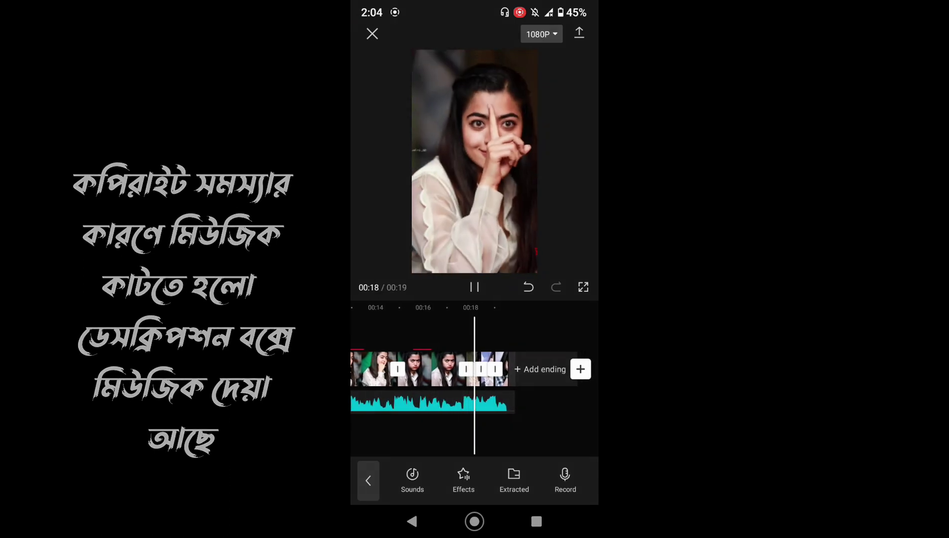
Export the 19-second slideshow at 1080P
click(581, 34)
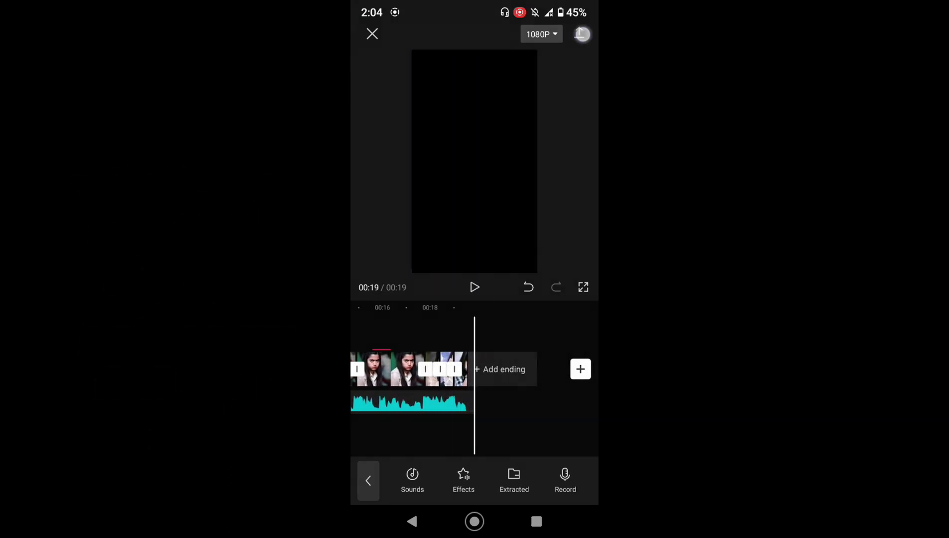
click(582, 34)
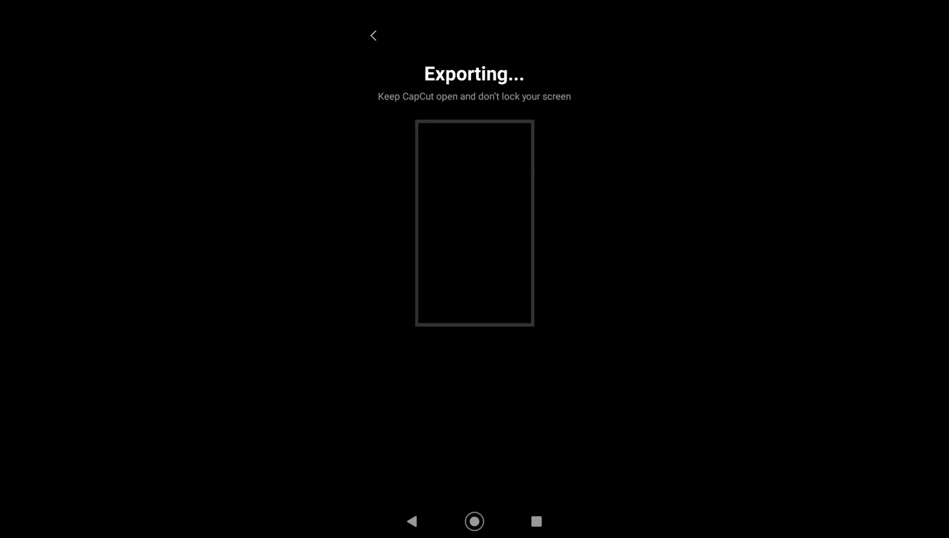